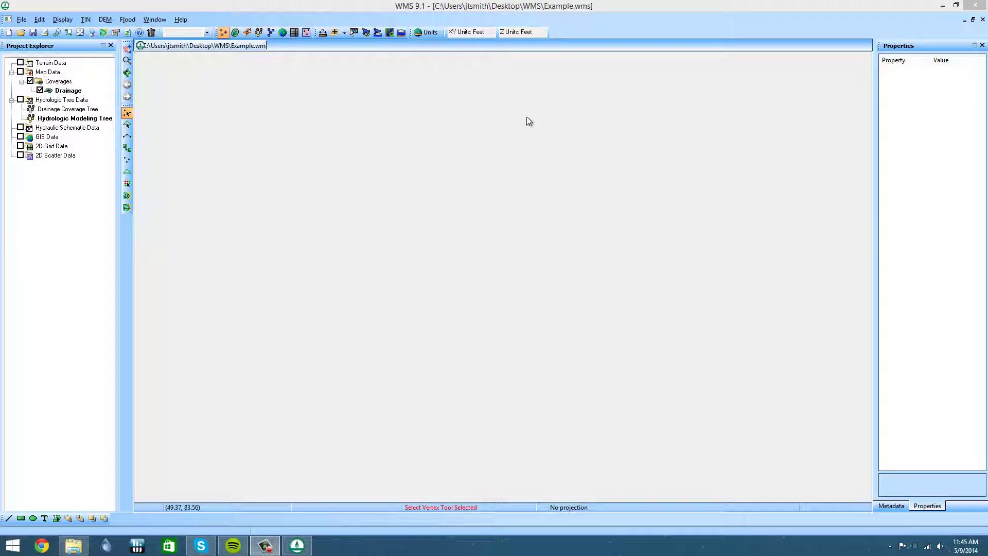
Start the Watershed Modeling Wizard and set a global UTM zone 17, NAD83, meters projection
{"action": "left_click", "coordinate": [364, 36]}
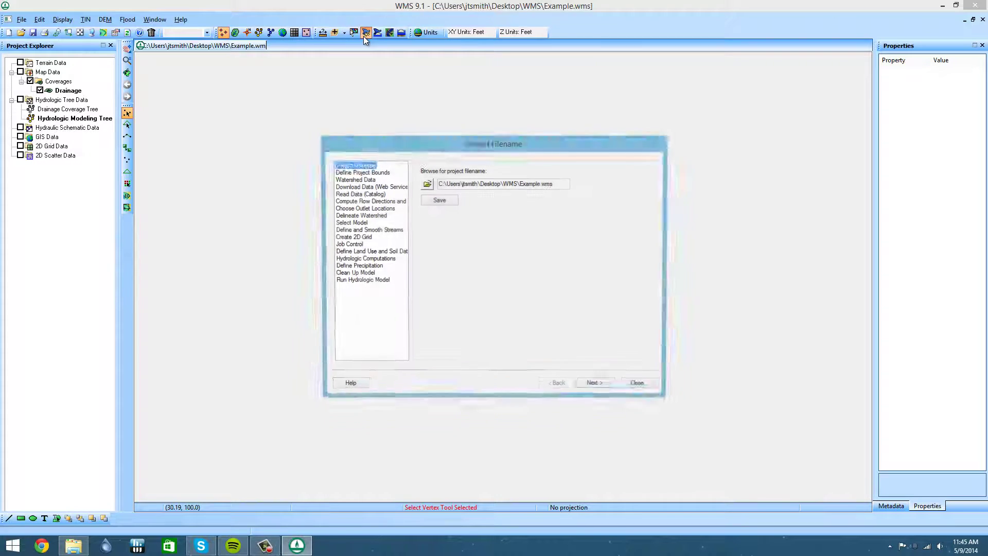
{"action": "left_click", "coordinate": [595, 385]}
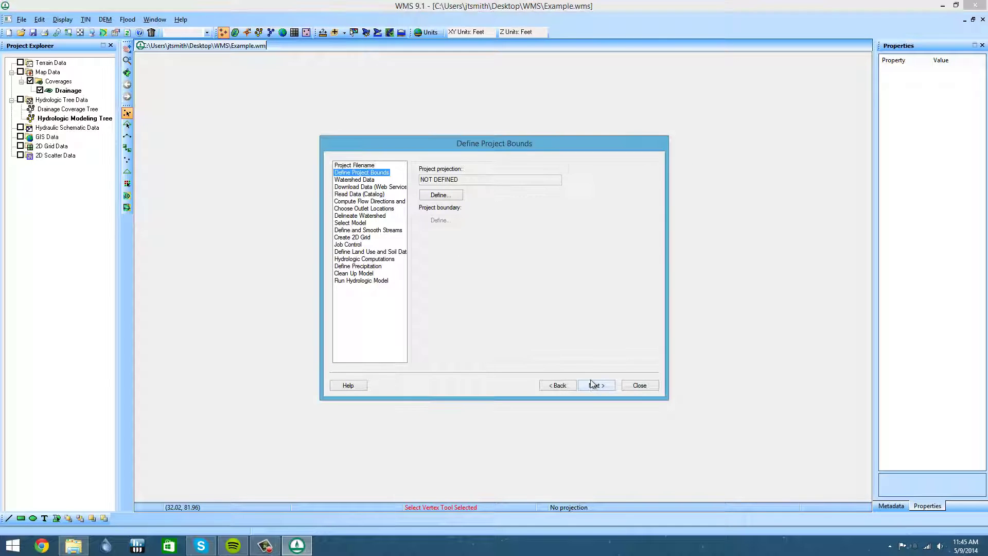
{"action": "left_click", "coordinate": [444, 192]}
{"action": "left_click", "coordinate": [437, 235]}
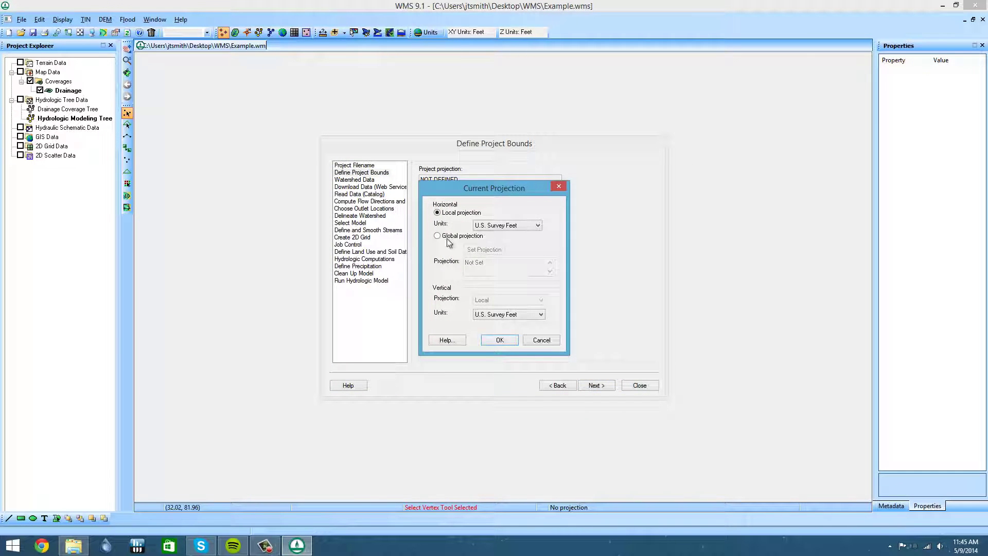
{"action": "left_click", "coordinate": [465, 249]}
{"action": "left_click", "coordinate": [481, 235]}
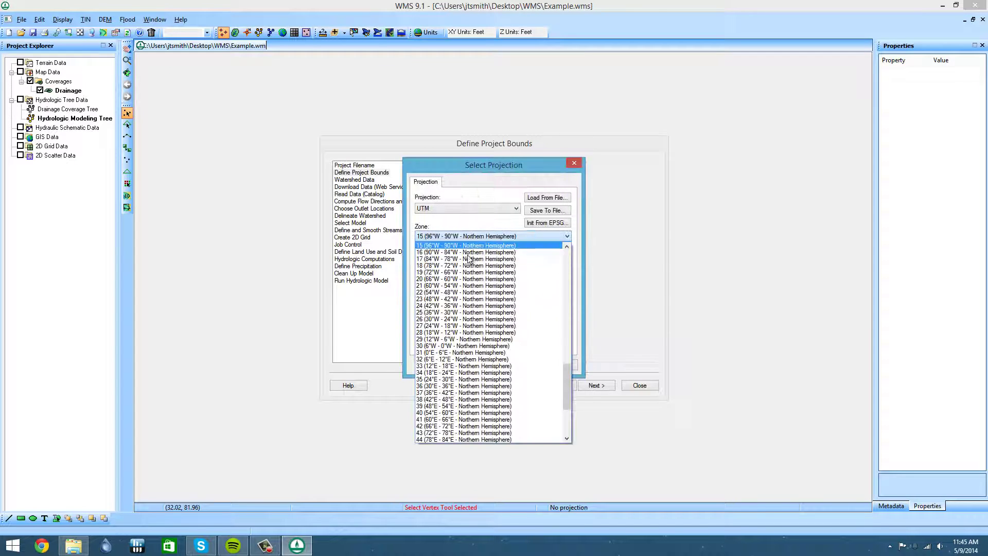
{"action": "left_click", "coordinate": [468, 261]}
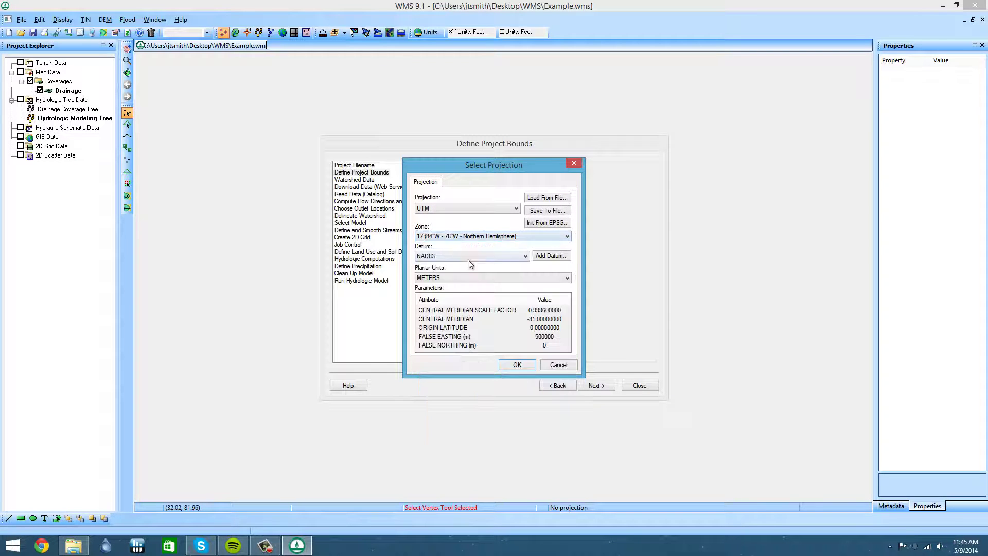
{"action": "left_click", "coordinate": [516, 365]}
{"action": "left_click", "coordinate": [503, 339]}
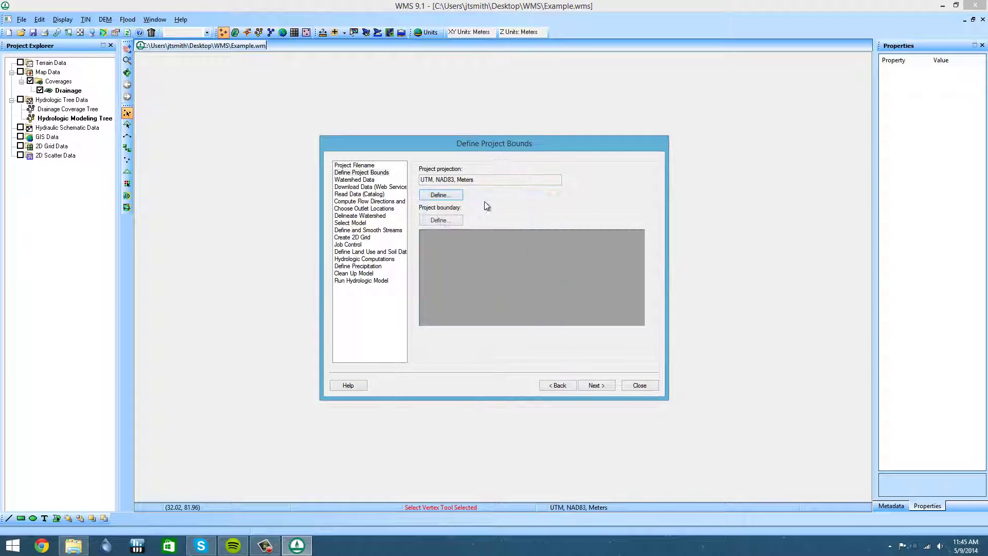
Define the project boundary from the Virtual Earth Map Locator area
{"action": "left_click", "coordinate": [441, 220]}
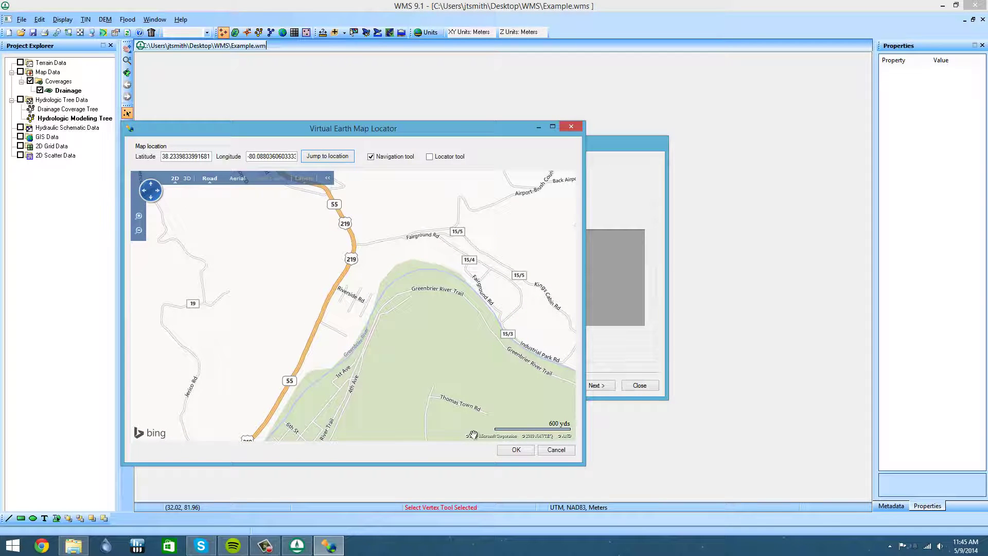
{"action": "left_click", "coordinate": [522, 451]}
{"action": "left_click", "coordinate": [591, 387]}
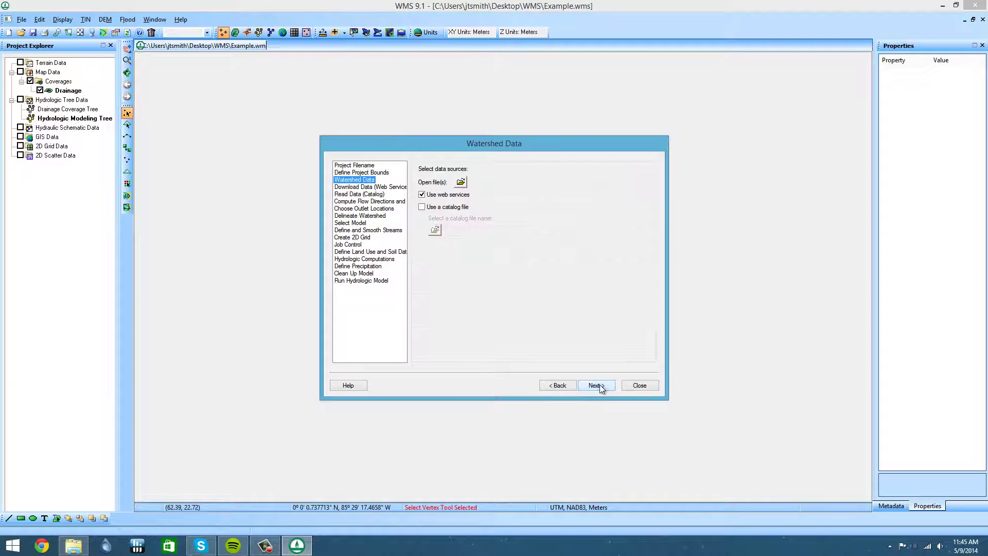
{"action": "left_click", "coordinate": [561, 386]}
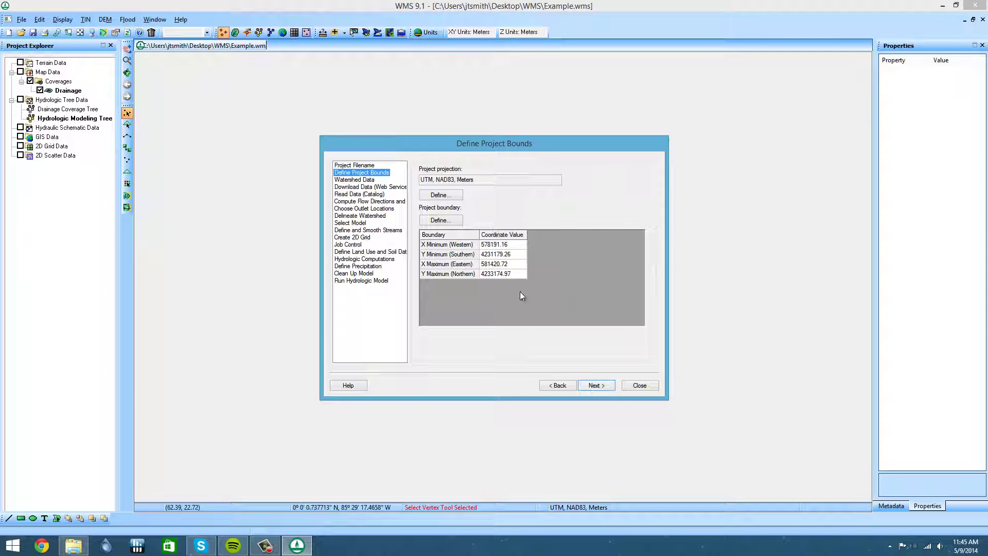
{"action": "left_click", "coordinate": [586, 387]}
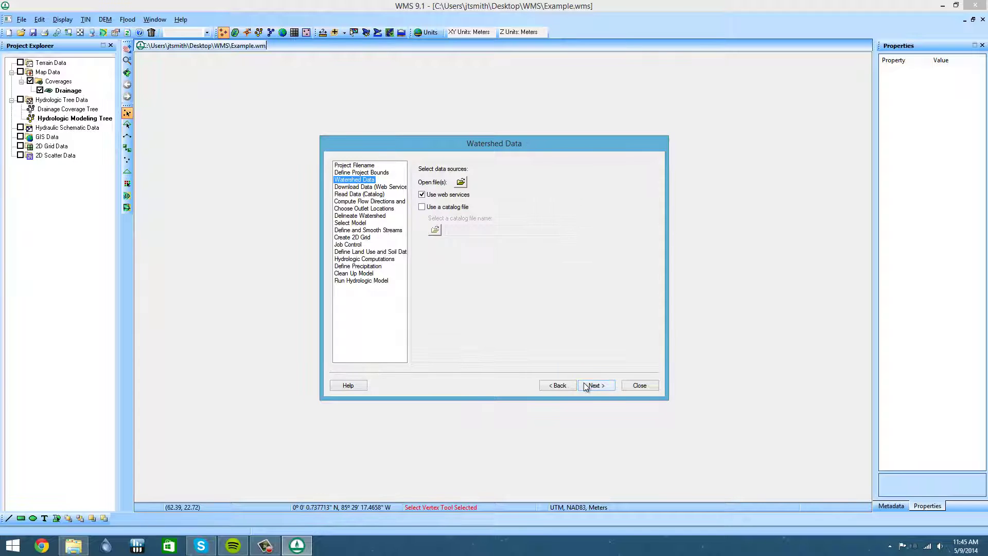
Download United States NED elevation and NLCD 2006 land use at 10.0 m and 30.0 m cells
{"action": "left_click", "coordinate": [586, 386]}
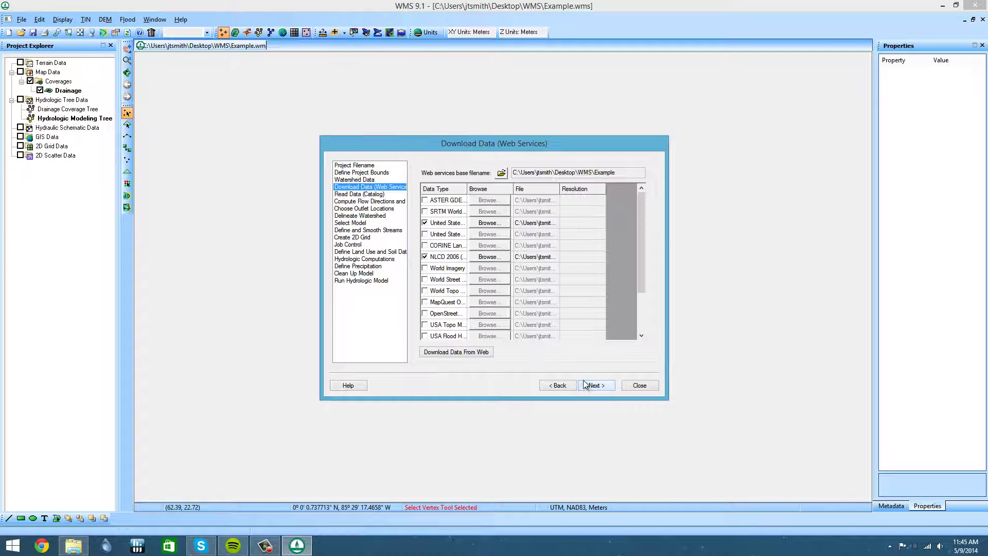
{"action": "left_click", "coordinate": [424, 222]}
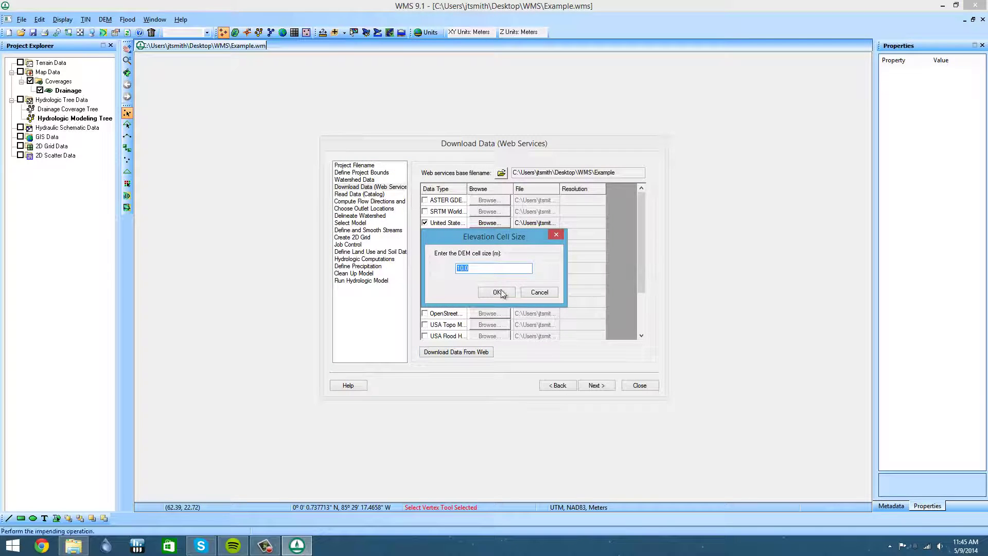
{"action": "left_click", "coordinate": [497, 292]}
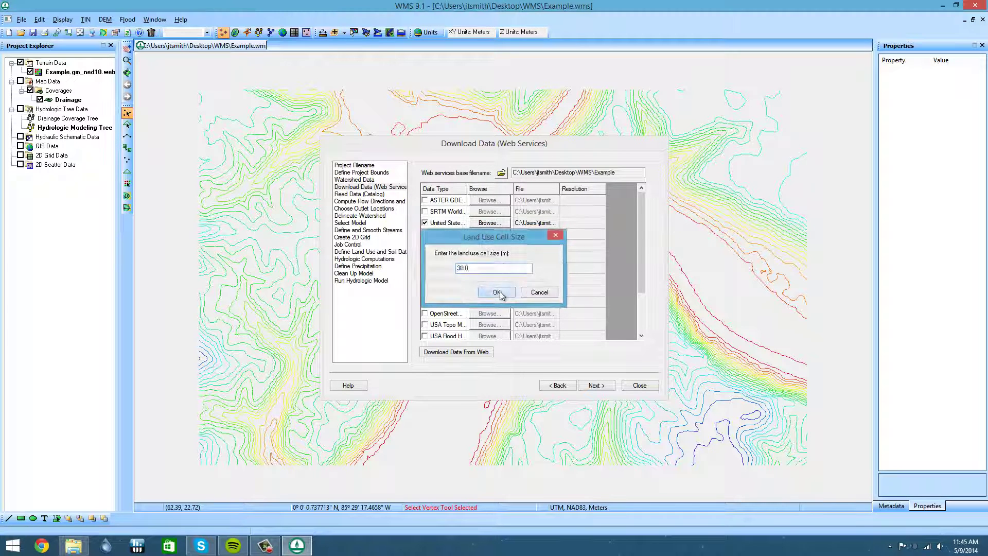
{"action": "left_click", "coordinate": [497, 292]}
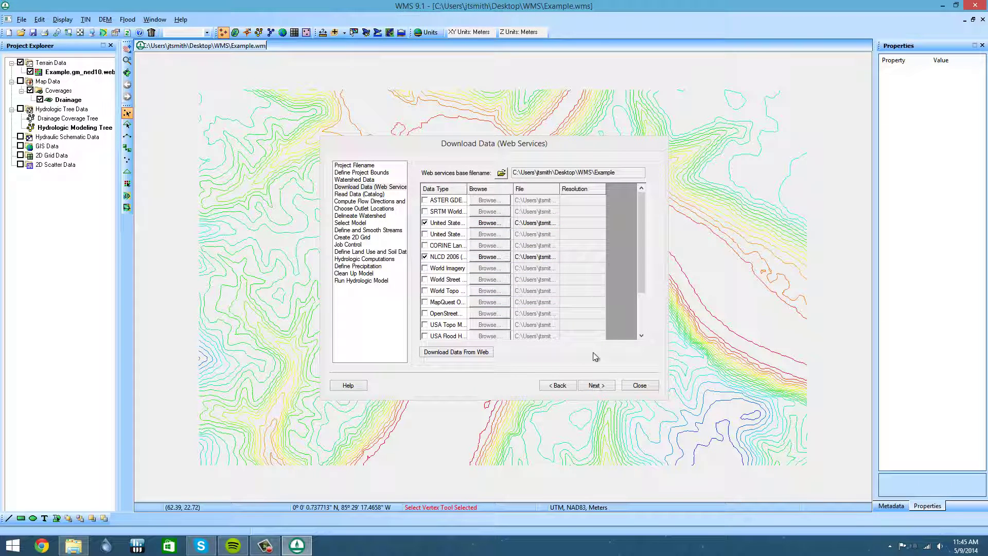
{"action": "left_click", "coordinate": [593, 385]}
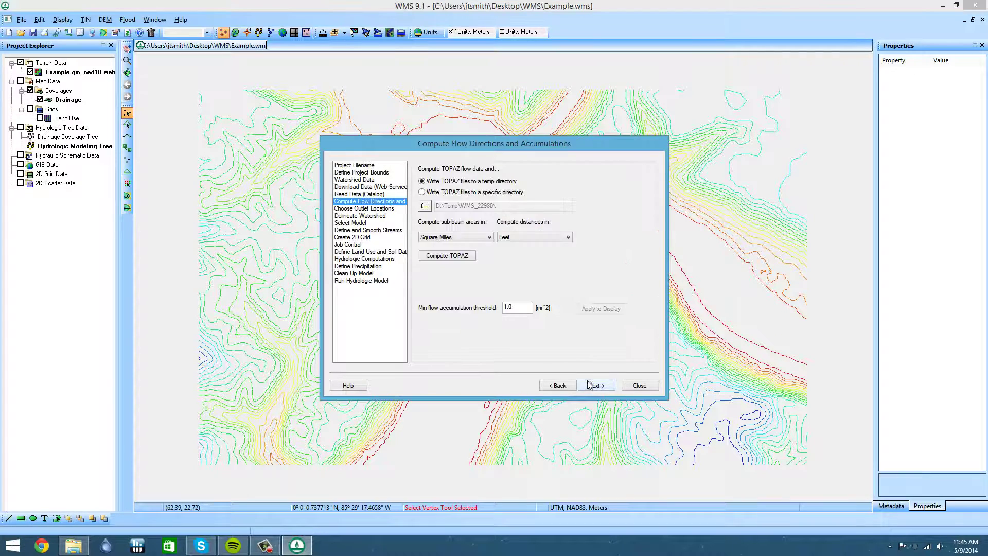
Run TOPAZ with a 0.01 mi² minimum flow accumulation threshold to generate stream cells
{"action": "left_click_drag", "start_coordinate": [514, 148], "coordinate": [745, 141]}
{"action": "left_click_drag", "start_coordinate": [756, 300], "coordinate": [680, 302]}
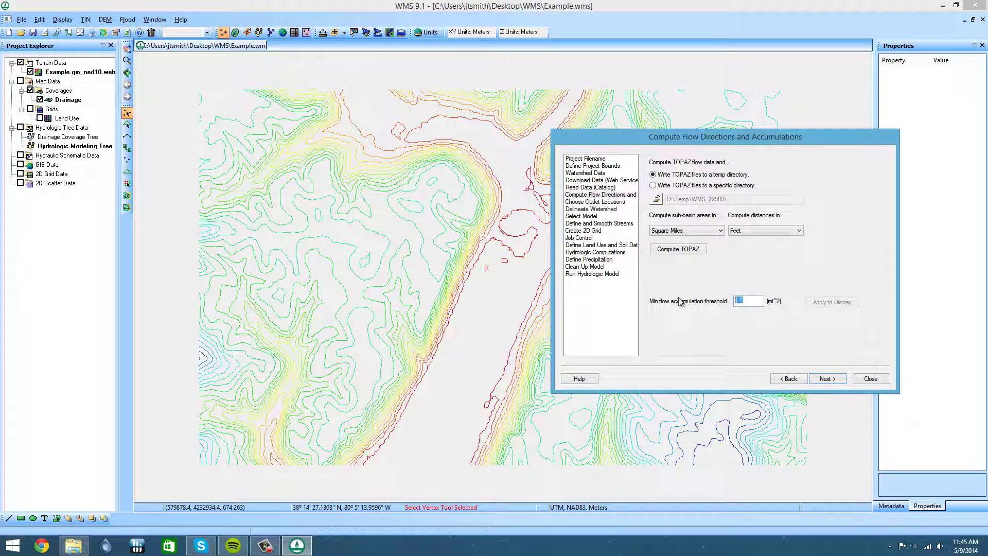
{"action": "type", "text": "0.01"}
{"action": "left_click", "coordinate": [695, 250]}
{"action": "left_click", "coordinate": [831, 342]}
{"action": "left_click_drag", "start_coordinate": [643, 136], "coordinate": [679, 126]}
{"action": "left_click_drag", "start_coordinate": [741, 113], "coordinate": [738, 109]}
{"action": "left_click", "coordinate": [925, 349]}
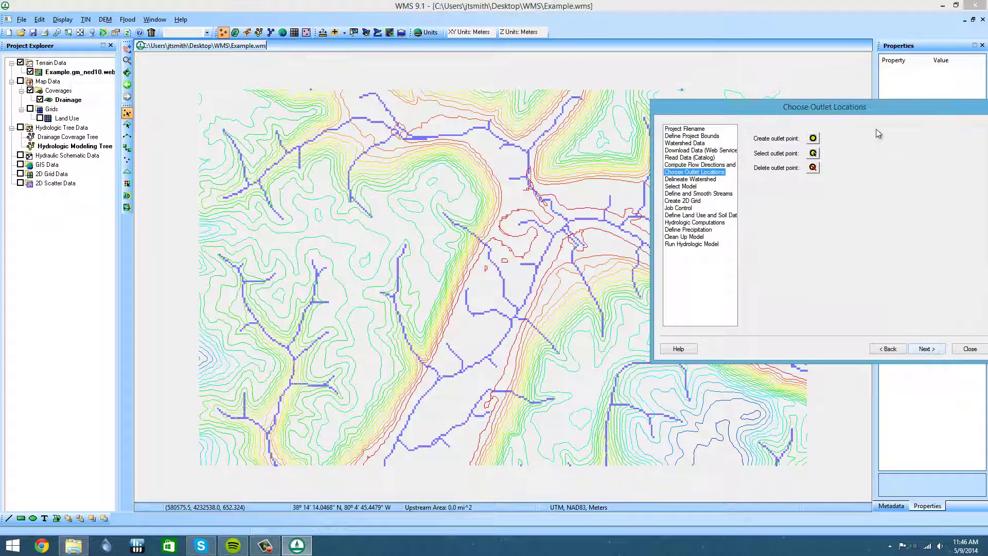
Fetch World Imagery for the map area as map.gm_w_imagery.web.tif, without image pyramids
{"action": "left_click", "coordinate": [354, 34]}
{"action": "left_click", "coordinate": [734, 417]}
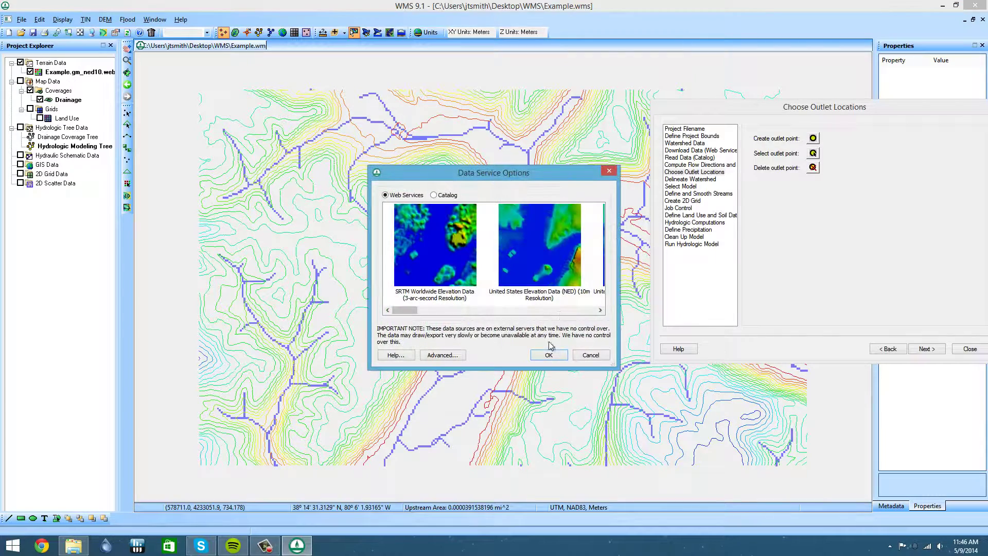
{"action": "left_click", "coordinate": [600, 309]}
{"action": "left_click", "coordinate": [600, 310]}
{"action": "left_click", "coordinate": [600, 310]}
{"action": "left_click", "coordinate": [561, 265]}
{"action": "left_click", "coordinate": [549, 355]}
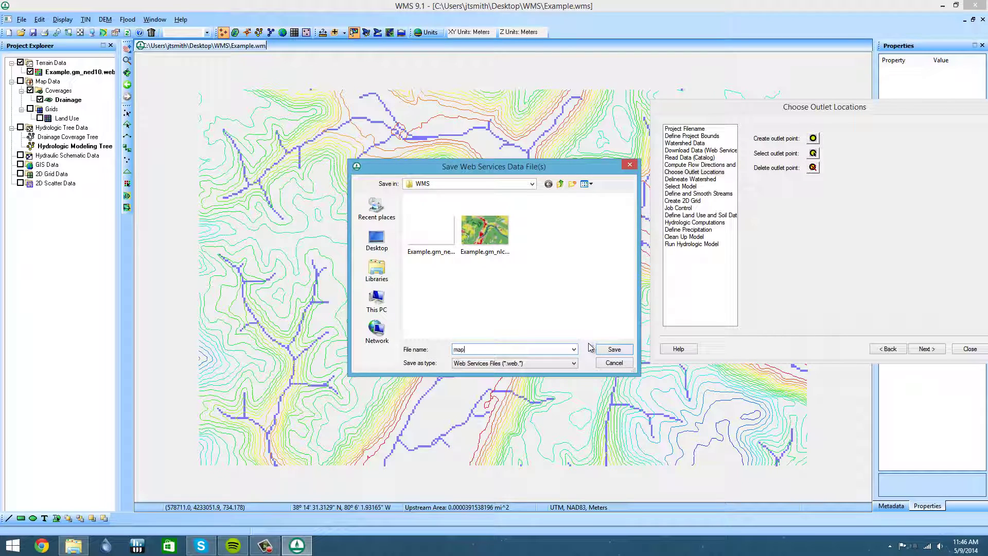
{"action": "left_click", "coordinate": [606, 349]}
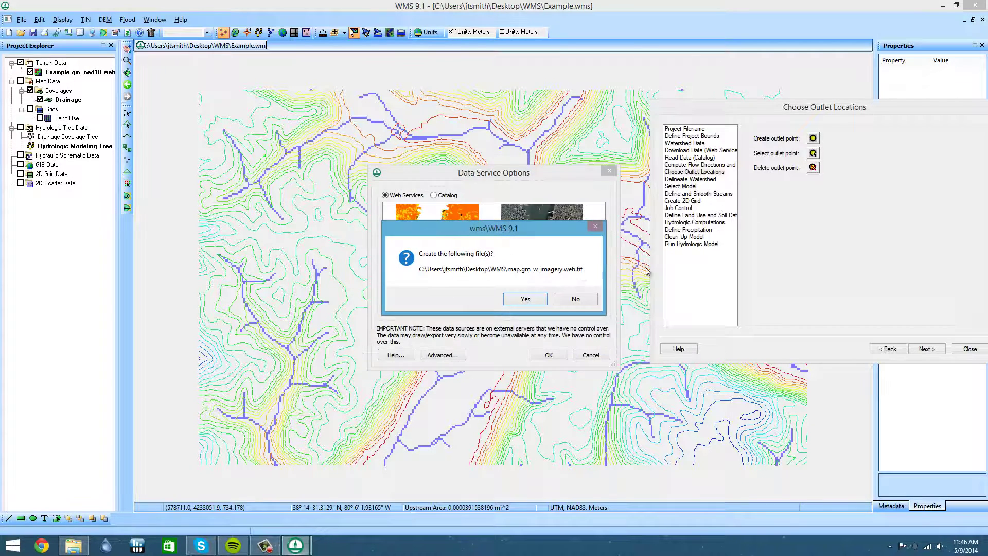
{"action": "left_click", "coordinate": [542, 300]}
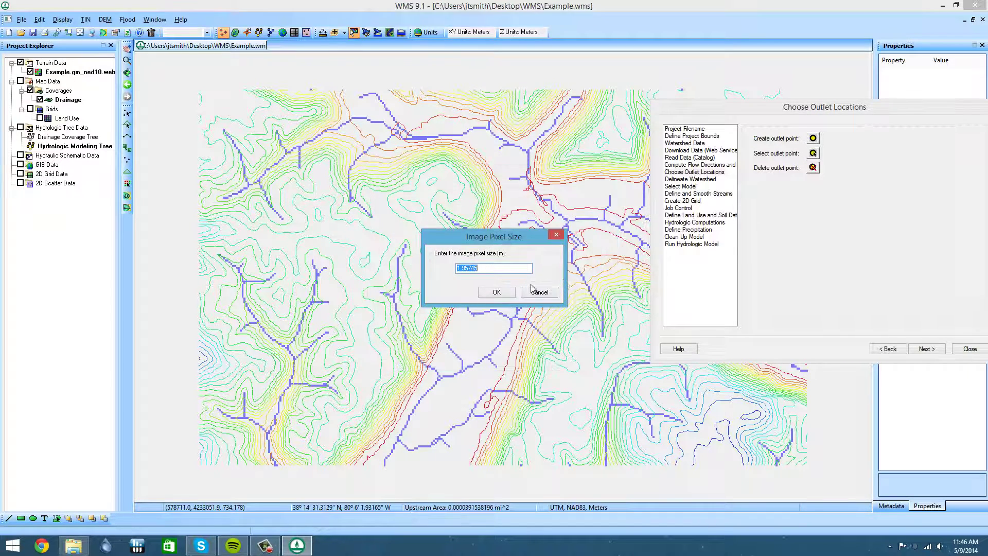
{"action": "left_click", "coordinate": [496, 292]}
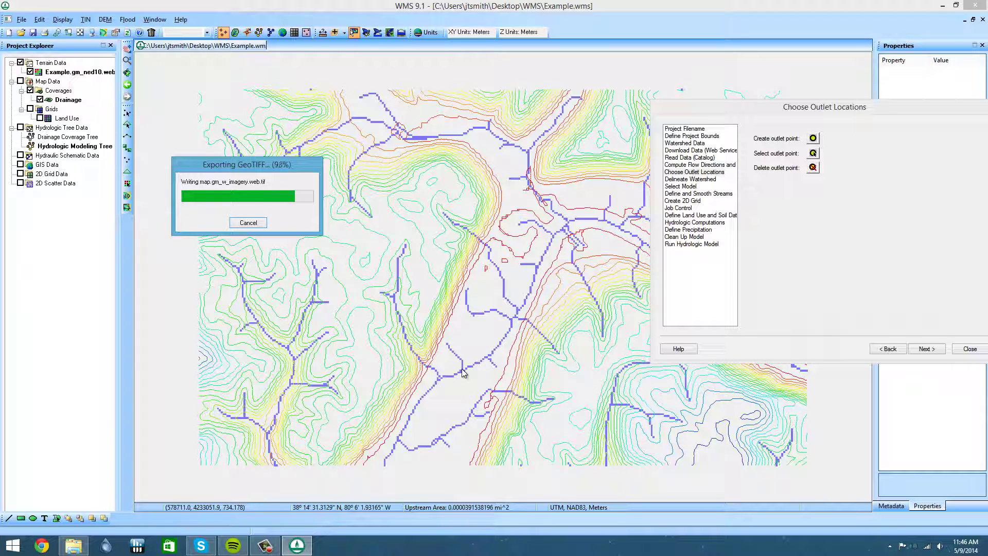
{"action": "left_click", "coordinate": [549, 289]}
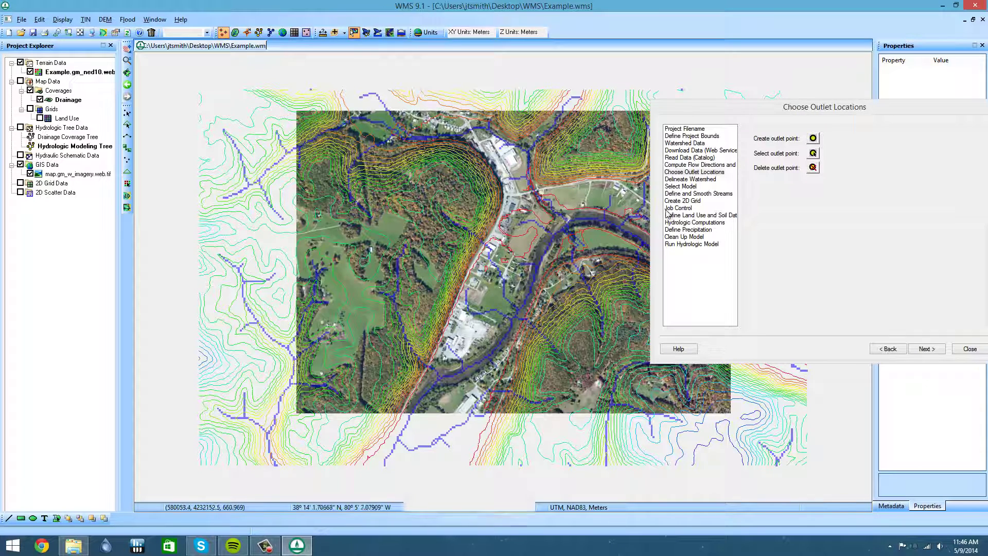
Place outlet 2C on the stream and delineate the watershed from it
{"action": "left_click", "coordinate": [813, 139]}
{"action": "left_click", "coordinate": [462, 364]}
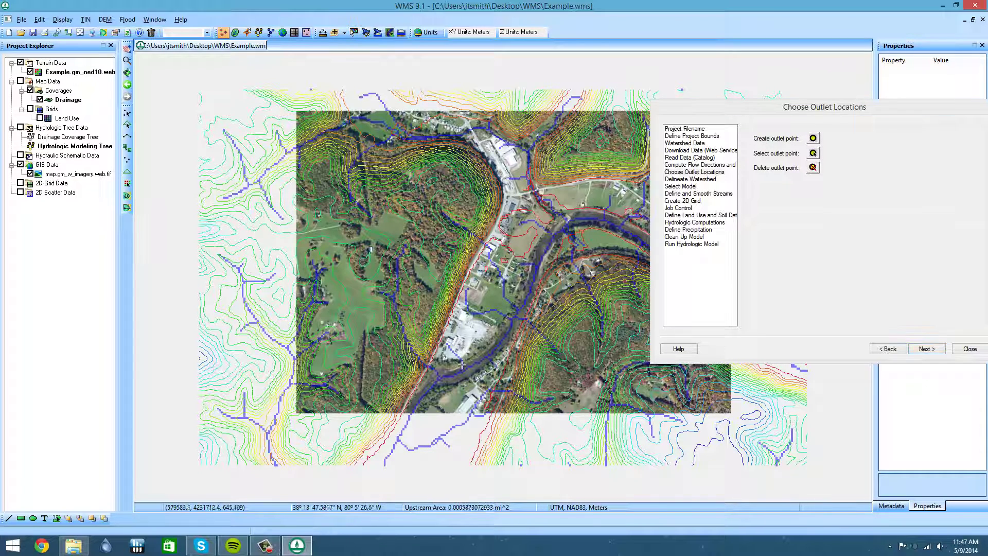
{"action": "left_click", "coordinate": [925, 348]}
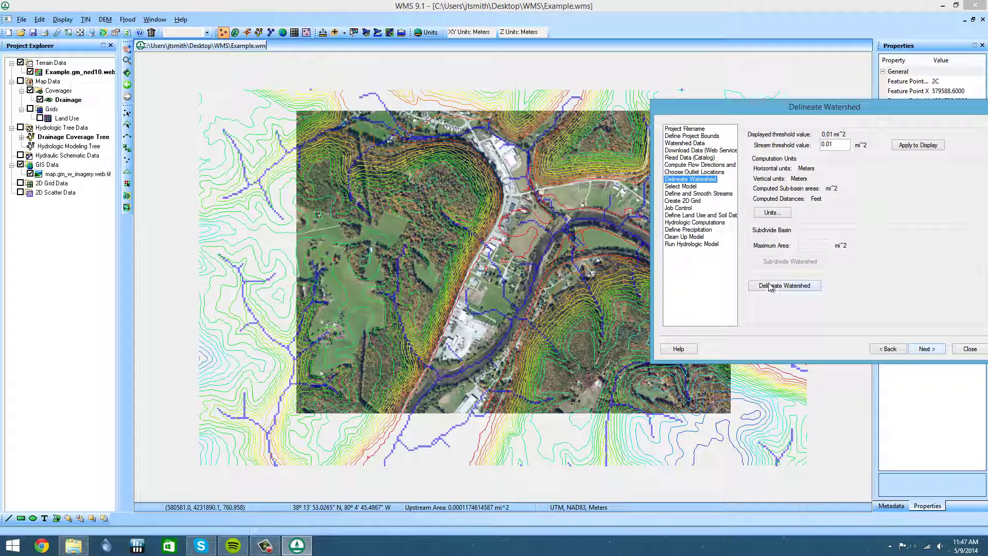
{"action": "left_click", "coordinate": [770, 286]}
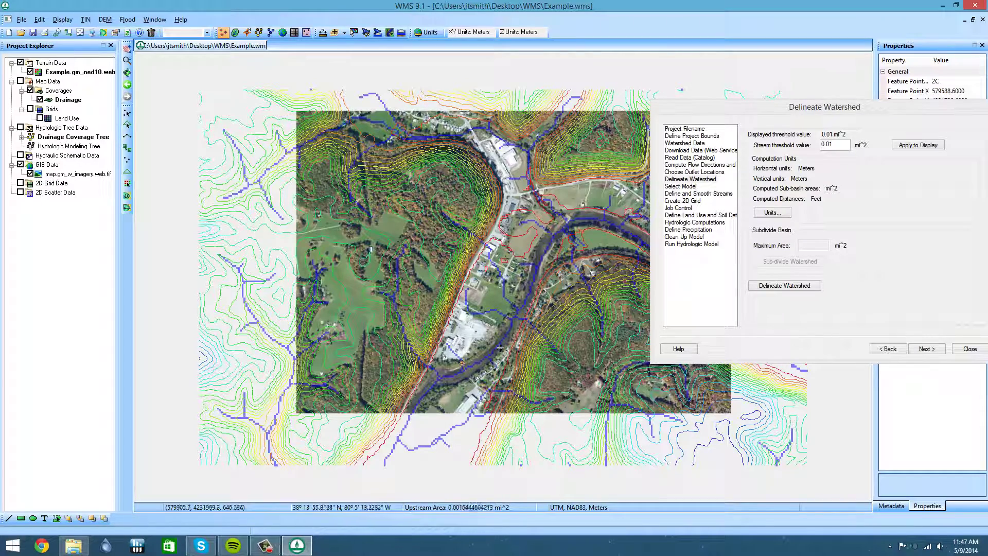
{"action": "left_click_drag", "start_coordinate": [868, 110], "coordinate": [720, 112]}
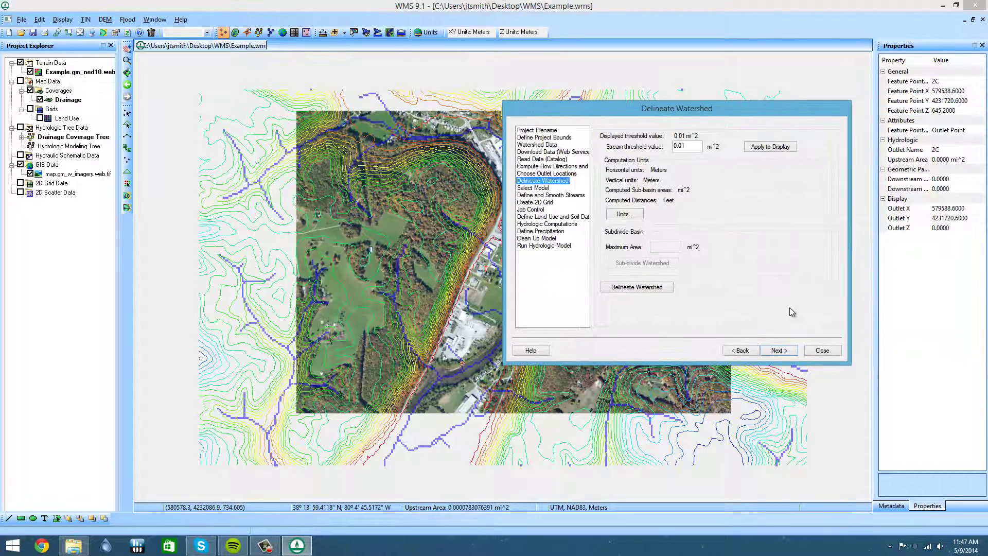
{"action": "left_click", "coordinate": [823, 351]}
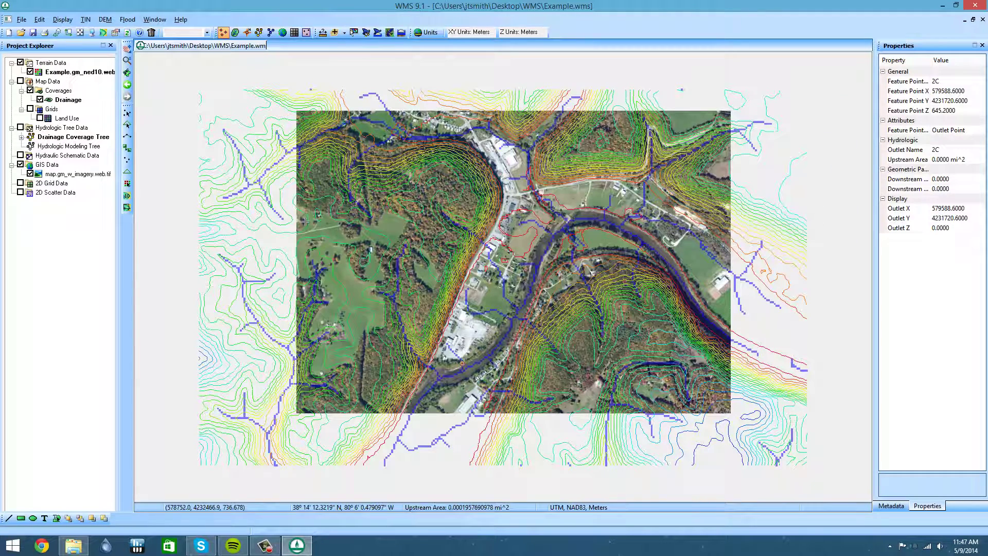
In the Map module, make Stream the attribute type for new feature arcs
{"action": "left_click", "coordinate": [247, 32]}
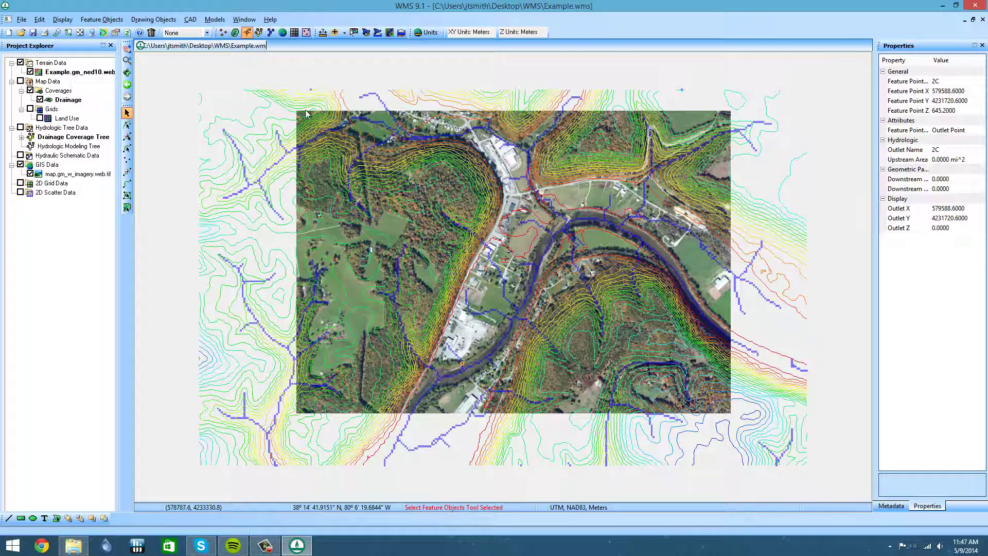
{"action": "left_click", "coordinate": [126, 185]}
{"action": "left_click", "coordinate": [120, 22]}
{"action": "left_click", "coordinate": [110, 60]}
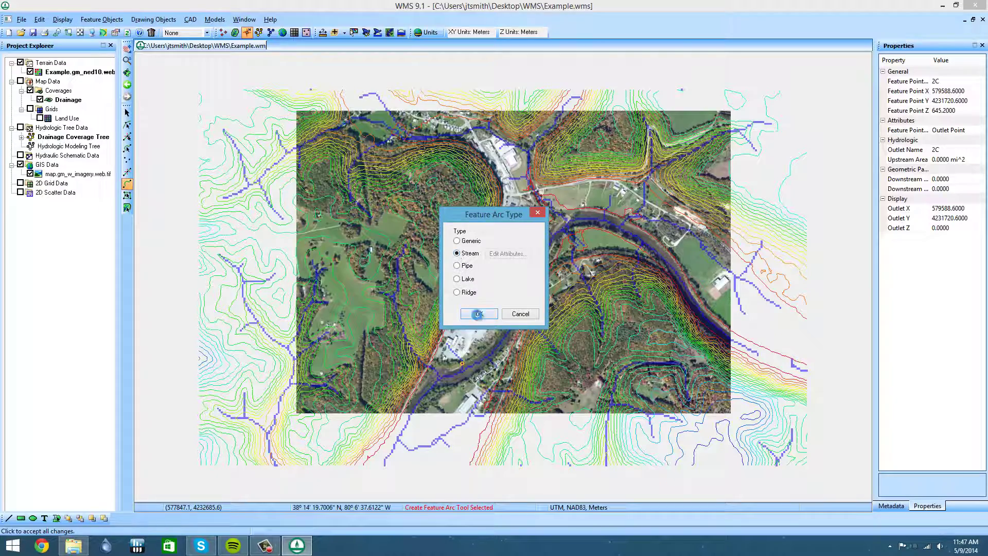
{"action": "left_click", "coordinate": [478, 314]}
{"action": "scroll", "coordinate": [513, 275], "scroll_direction": "up", "scroll_amount": 2}
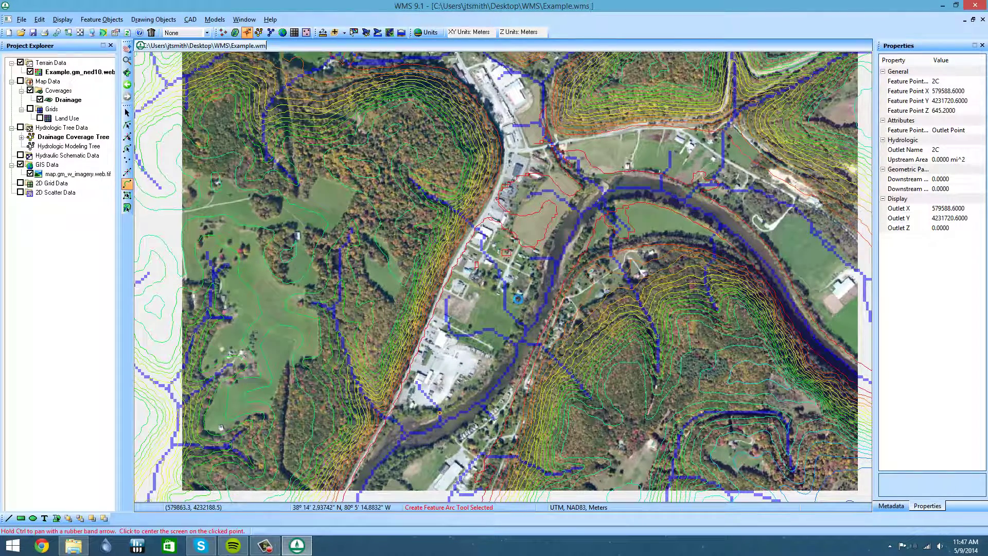
Zoom in and draw a stream feature arc starting near the river below town
{"action": "scroll", "coordinate": [495, 377], "scroll_direction": "up", "scroll_amount": 1}
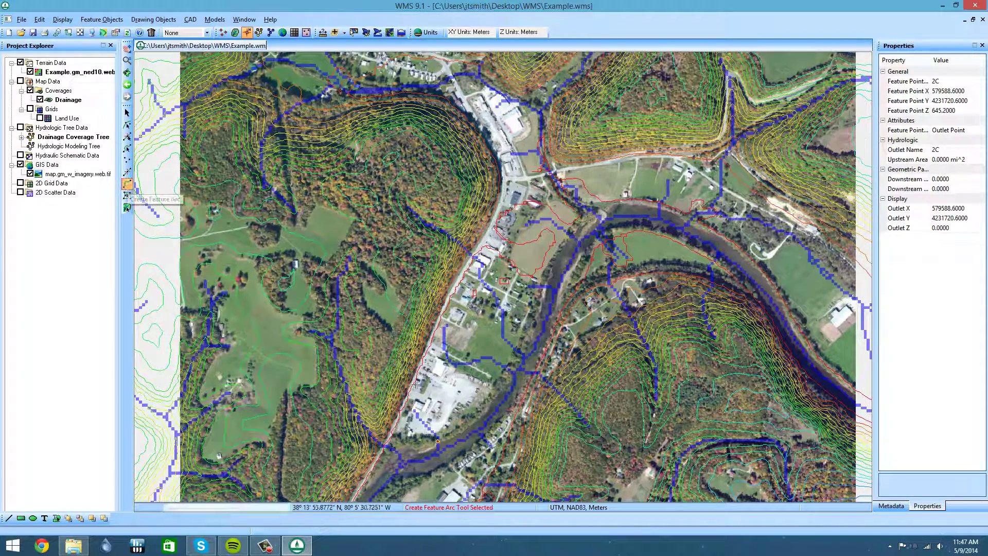
{"action": "left_click", "coordinate": [438, 441]}
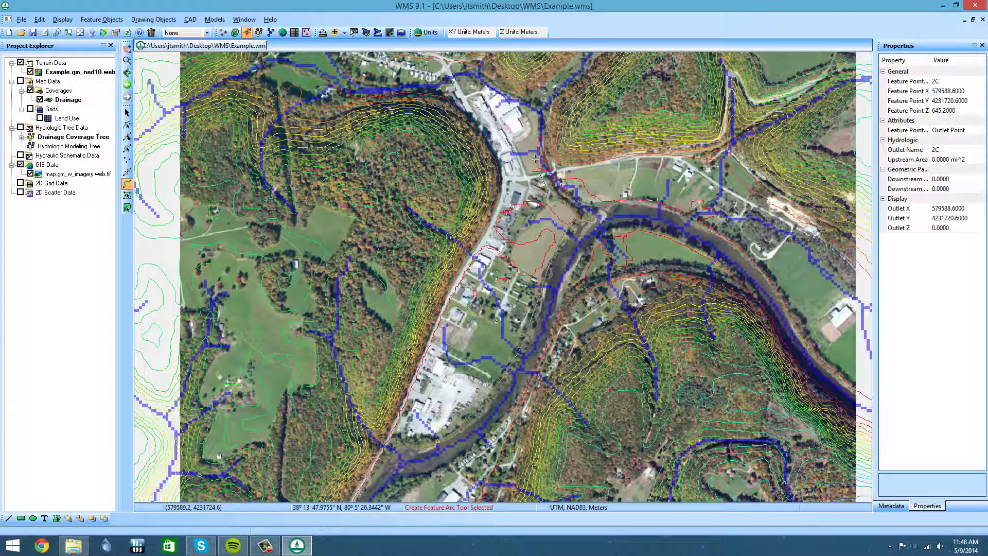
{"action": "double_click", "coordinate": [504, 101]}
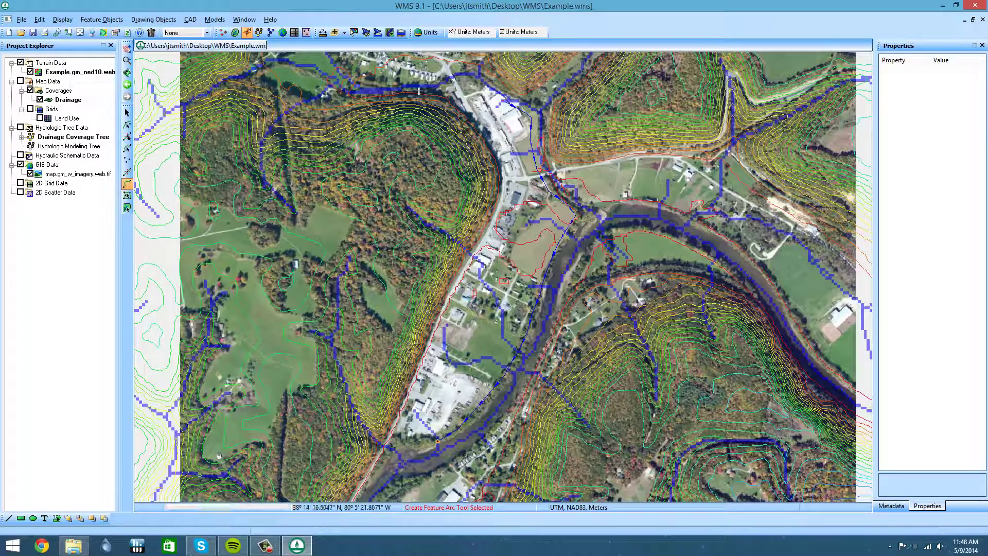
Run Delineate Watershed again from the Hydrologic Modeling Wizard to include the new arc
{"action": "left_click", "coordinate": [365, 33]}
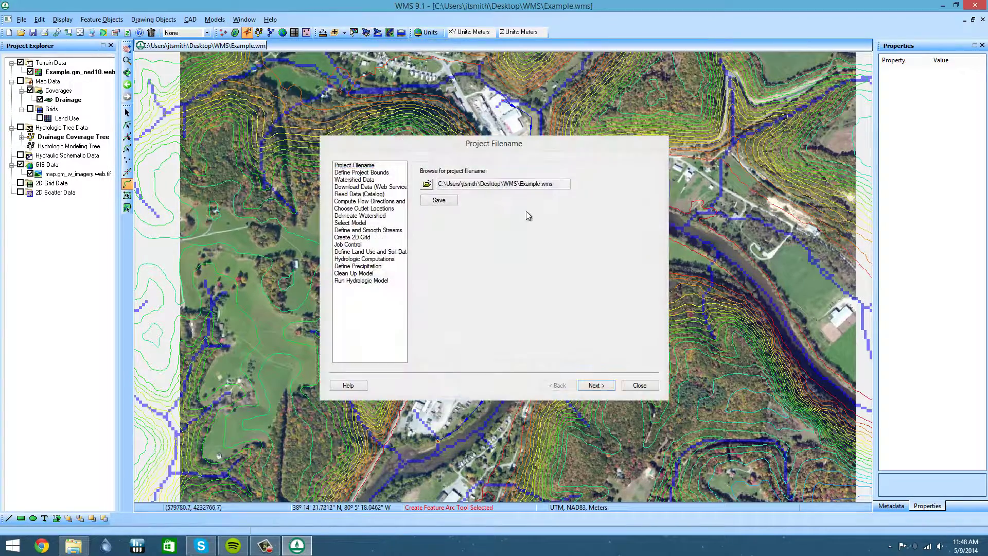
{"action": "left_click", "coordinate": [355, 215]}
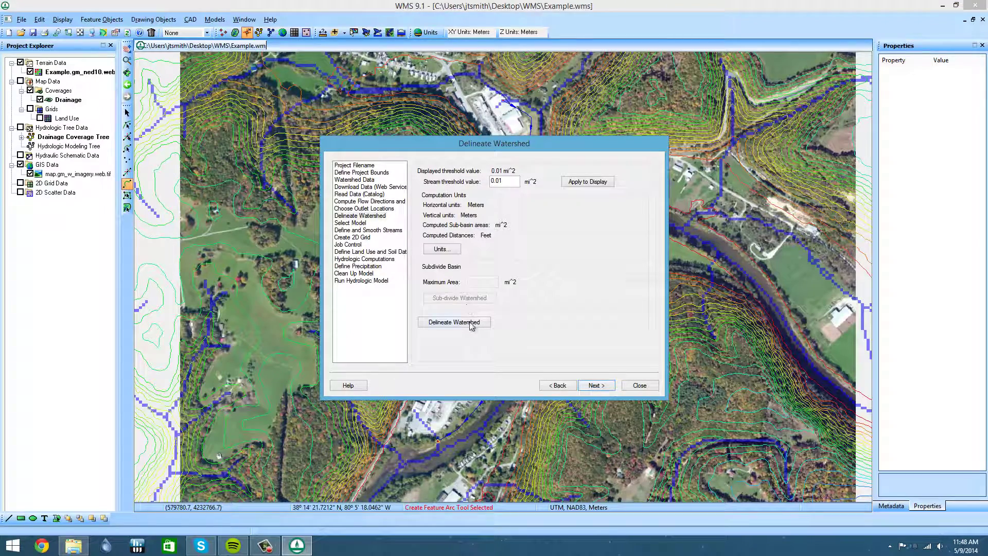
{"action": "left_click", "coordinate": [638, 386]}
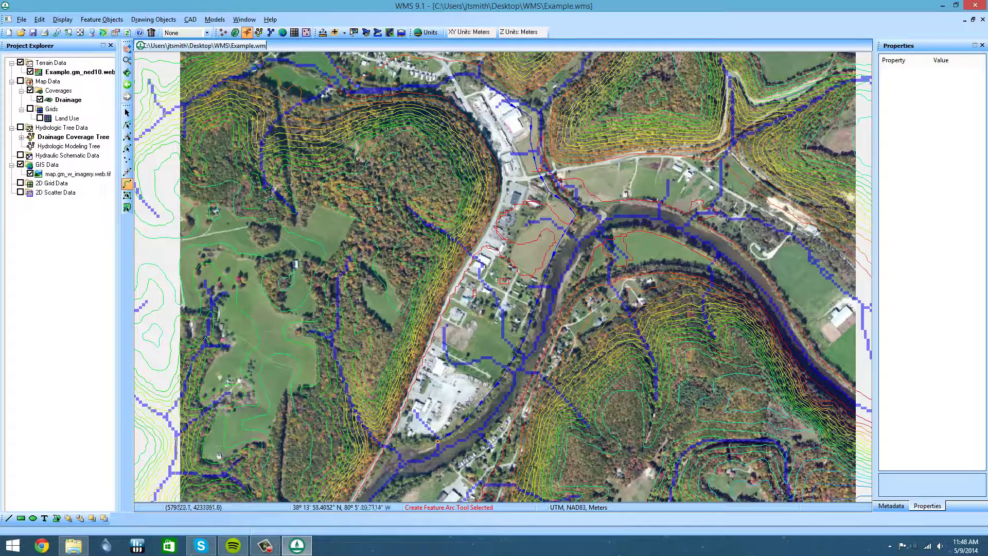
In the Drainage module, run DEM > Define Basins, then convert the basins to polygons
{"action": "left_click", "coordinate": [238, 34]}
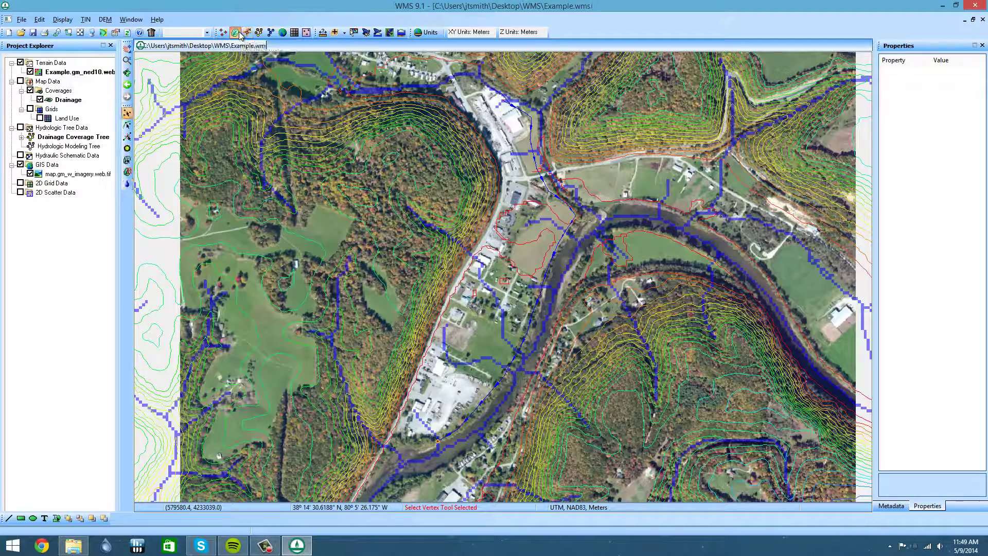
{"action": "left_click", "coordinate": [106, 20]}
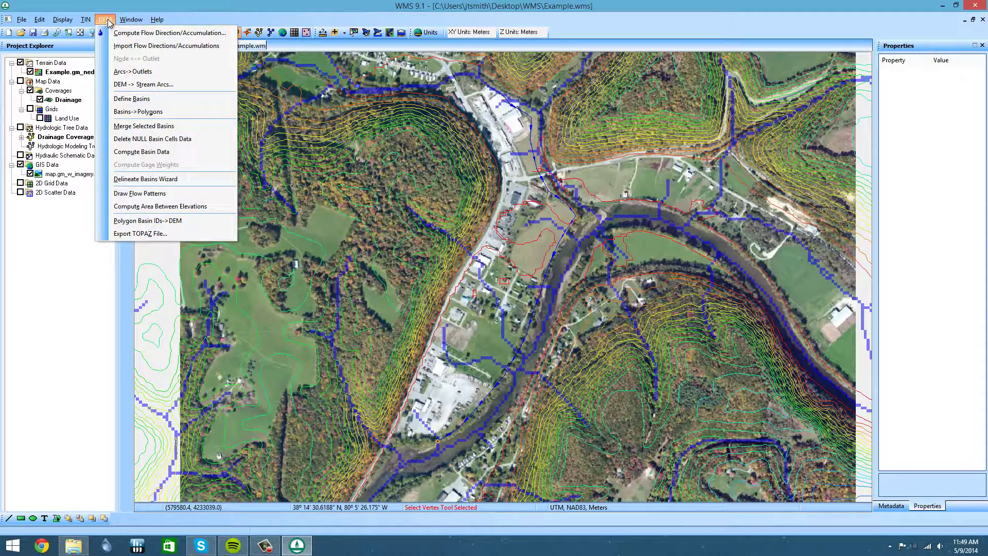
{"action": "left_click", "coordinate": [160, 100]}
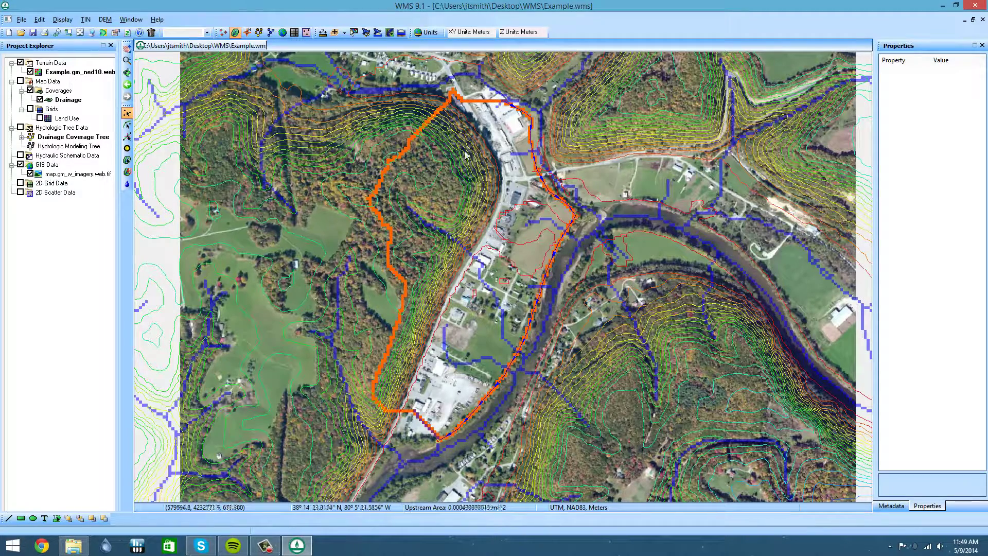
{"action": "left_click", "coordinate": [106, 20]}
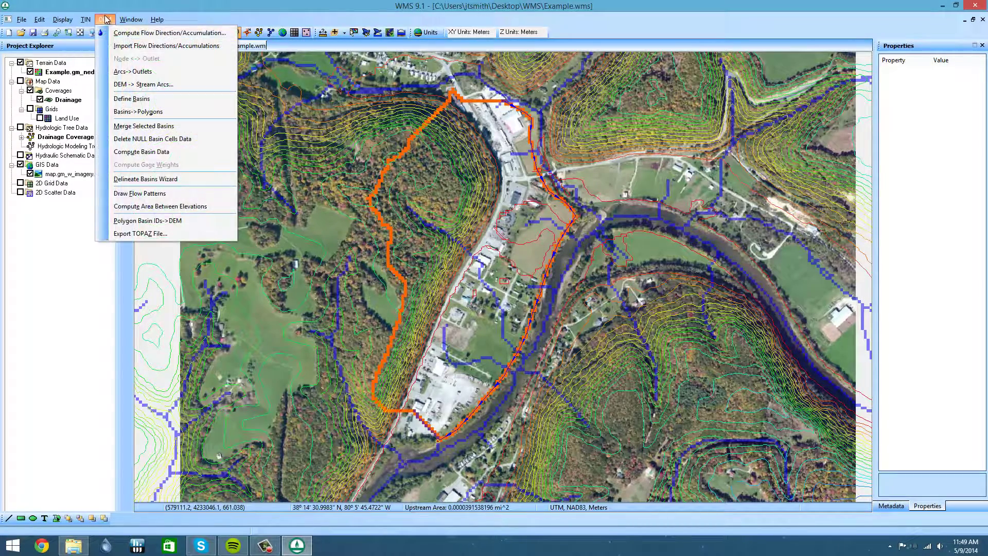
{"action": "left_click", "coordinate": [165, 111]}
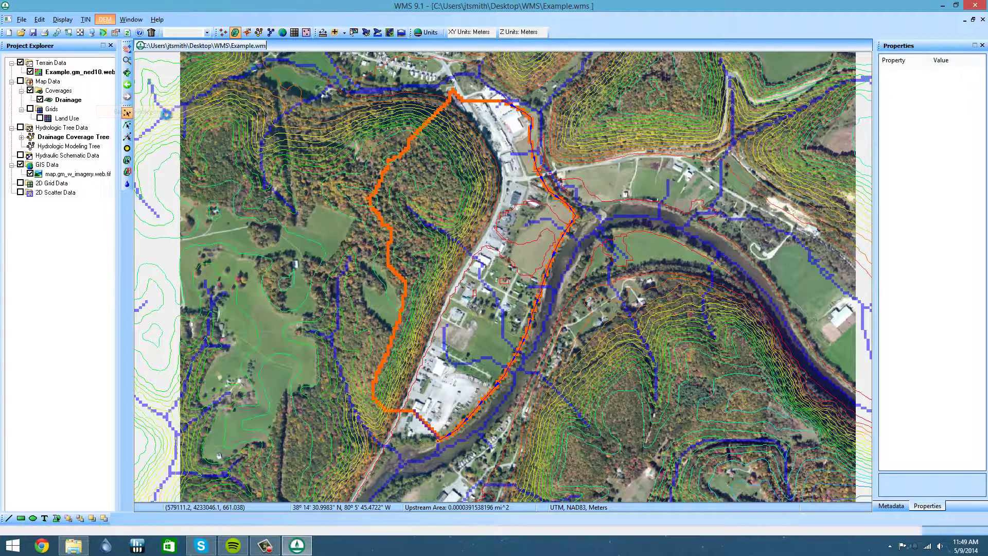
{"action": "left_click", "coordinate": [105, 19]}
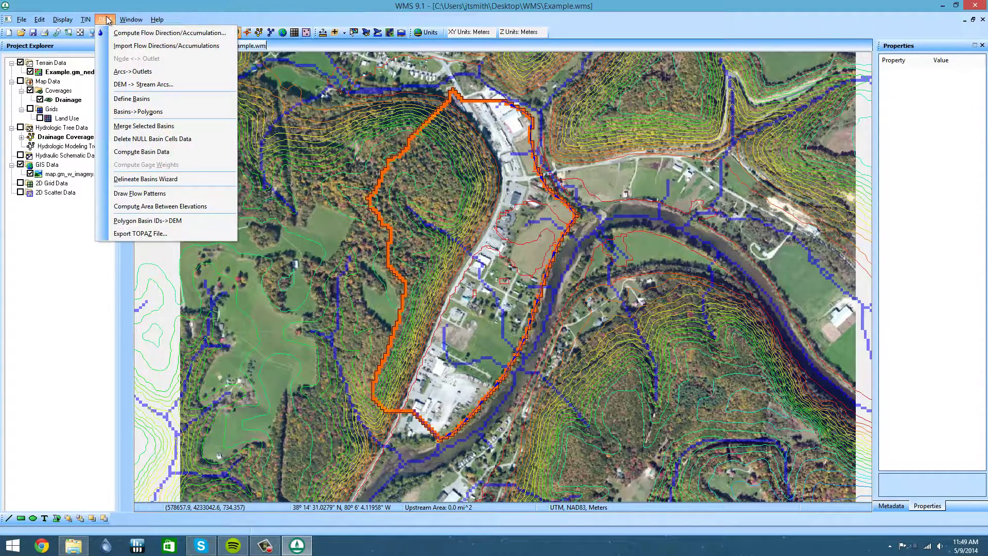
Compute basin data in square miles and feet, labeling the basin 0.21 mi²
{"action": "left_click", "coordinate": [196, 153]}
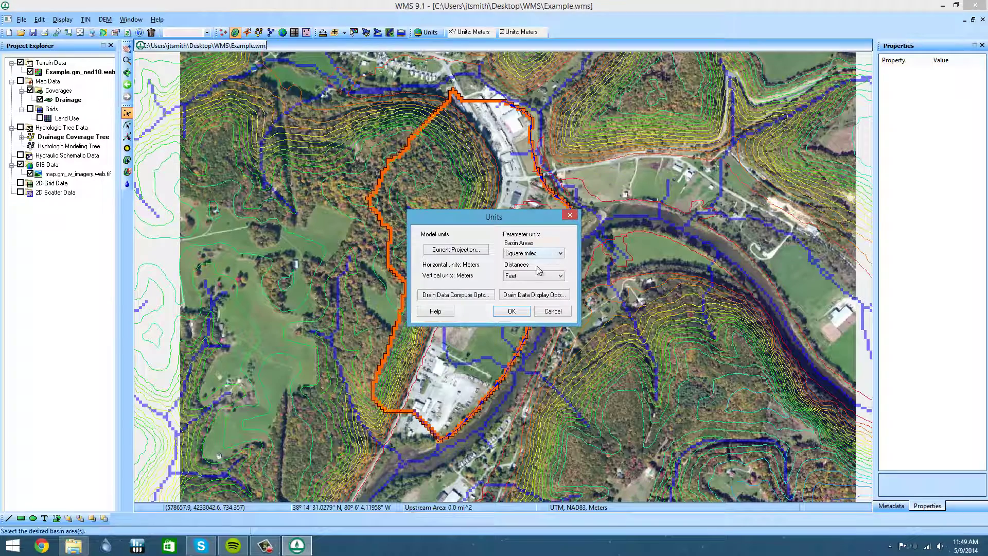
{"action": "left_click", "coordinate": [560, 253]}
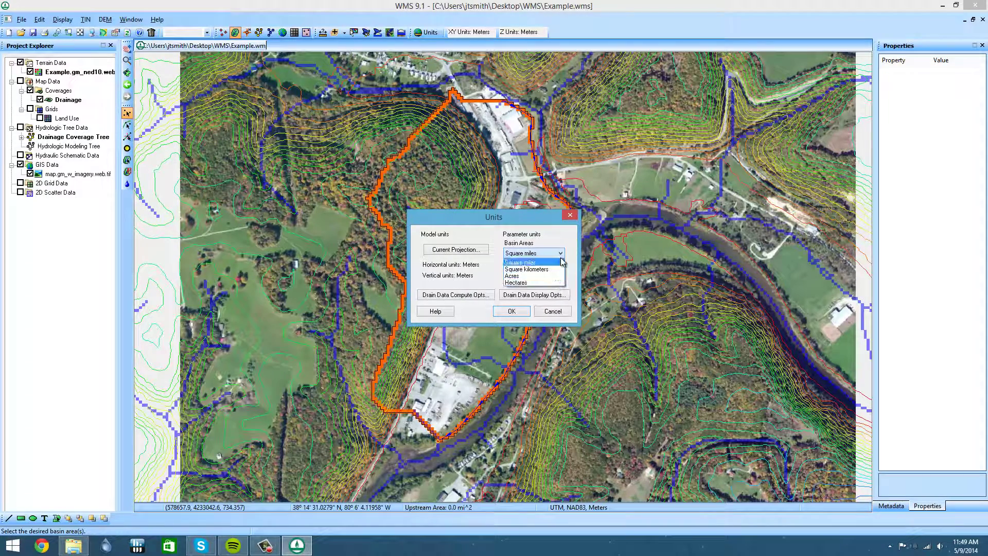
{"action": "left_click", "coordinate": [558, 263]}
{"action": "left_click", "coordinate": [512, 312]}
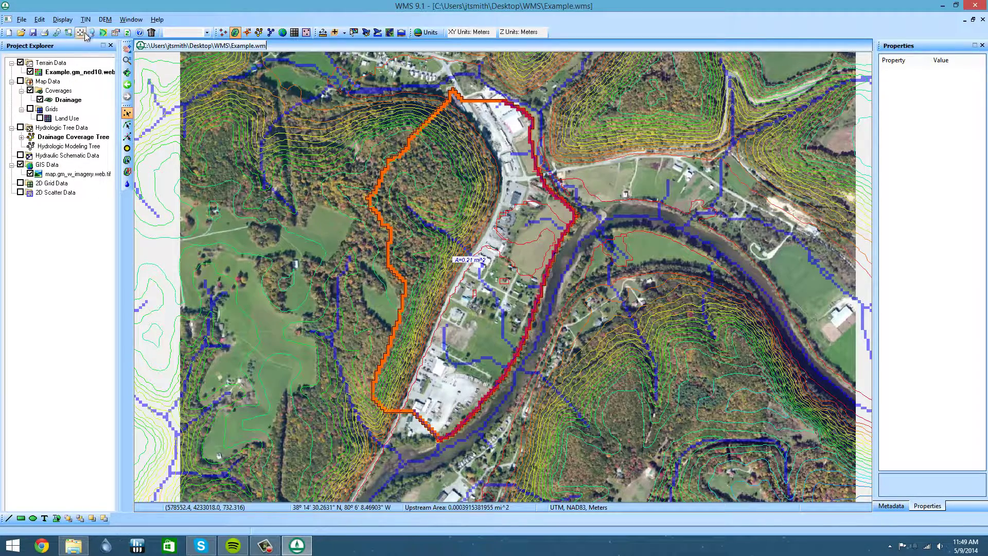
Enable the Max Flow Distance drainage label in Display Options so the basin shows slope and flow distance
{"action": "left_click", "coordinate": [62, 20]}
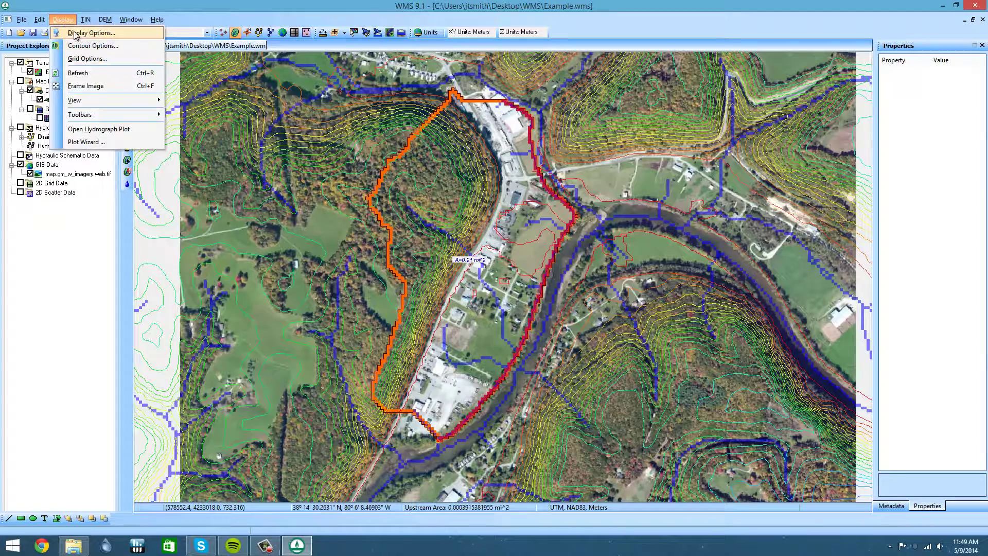
{"action": "left_click", "coordinate": [76, 34]}
{"action": "left_click_drag", "start_coordinate": [370, 130], "coordinate": [561, 161]}
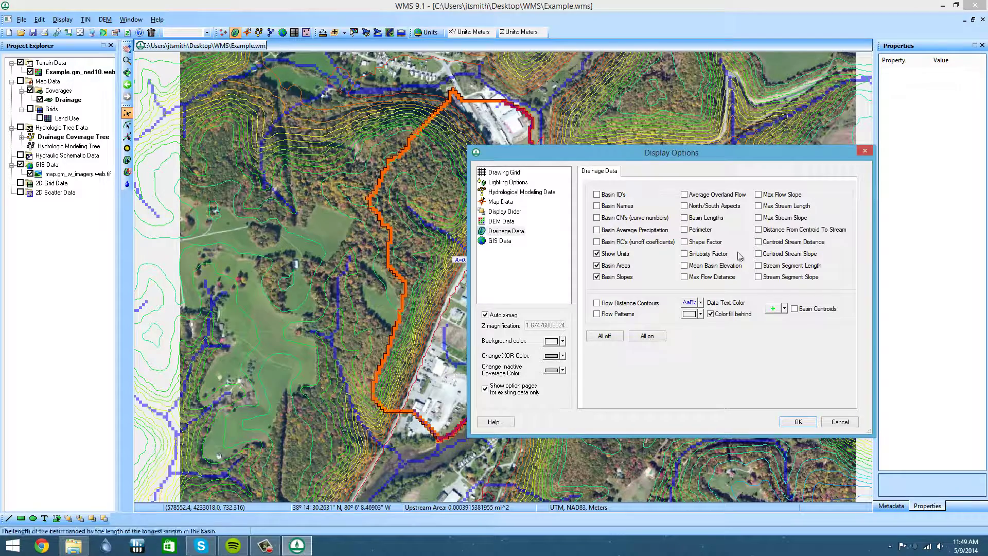
{"action": "left_click", "coordinate": [684, 276]}
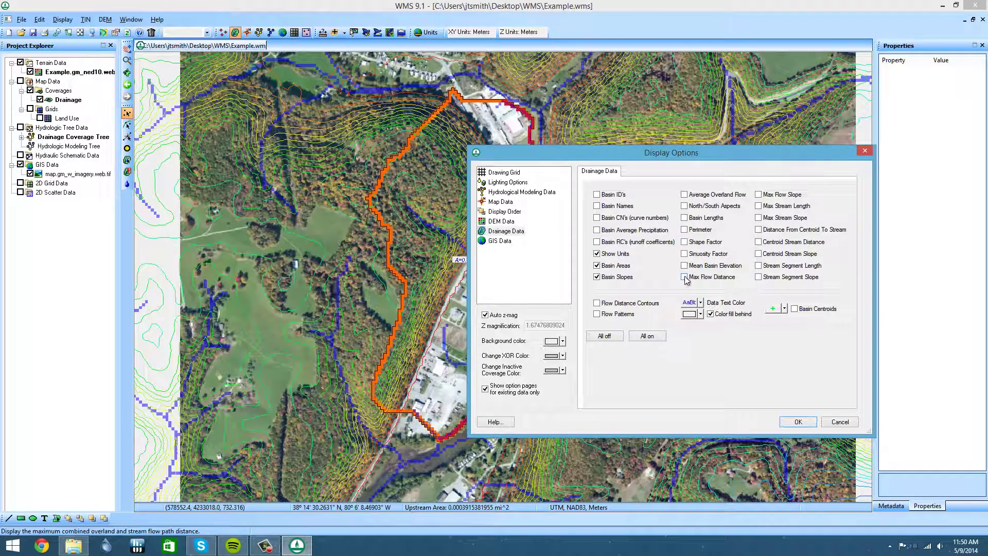
{"action": "left_click", "coordinate": [804, 422]}
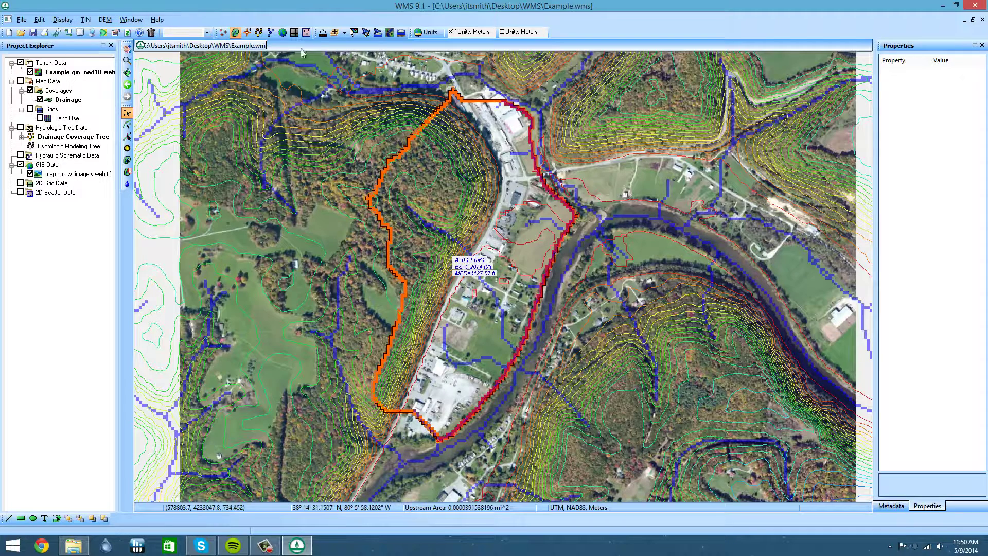
Switch to the Hydrologic Modeling module with HEC-1 as the active model, choosing nothing from its menu
{"action": "left_click", "coordinate": [259, 32]}
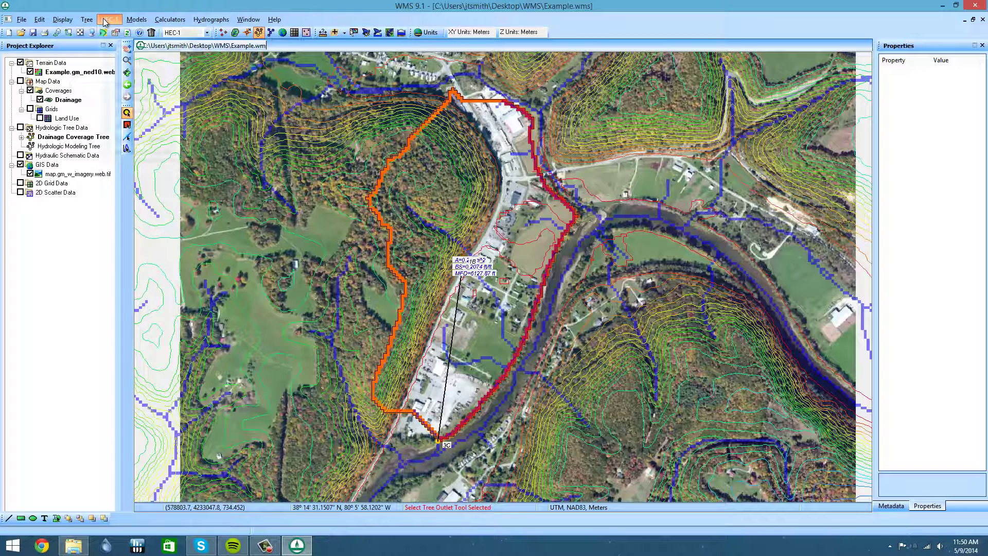
{"action": "left_click", "coordinate": [105, 20]}
{"action": "left_click", "coordinate": [105, 19]}
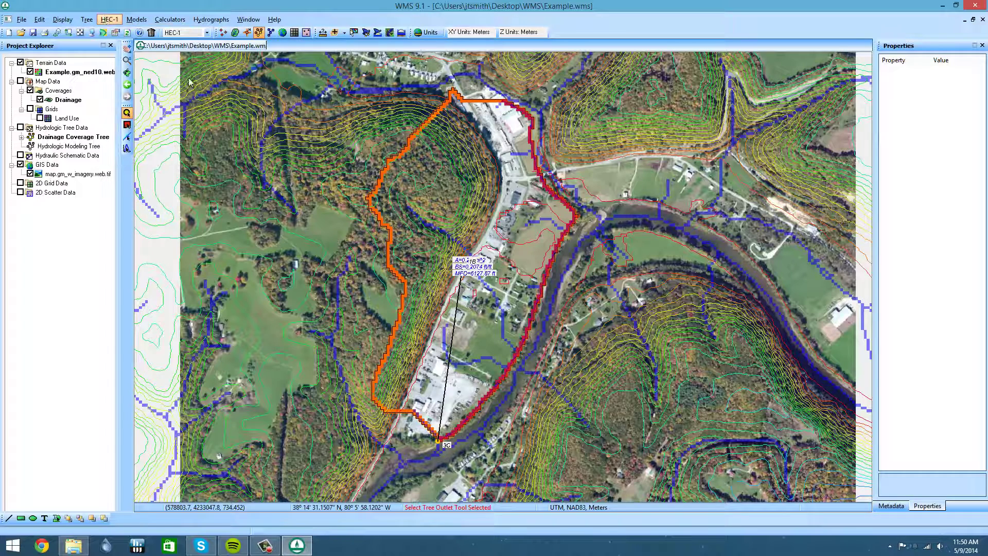